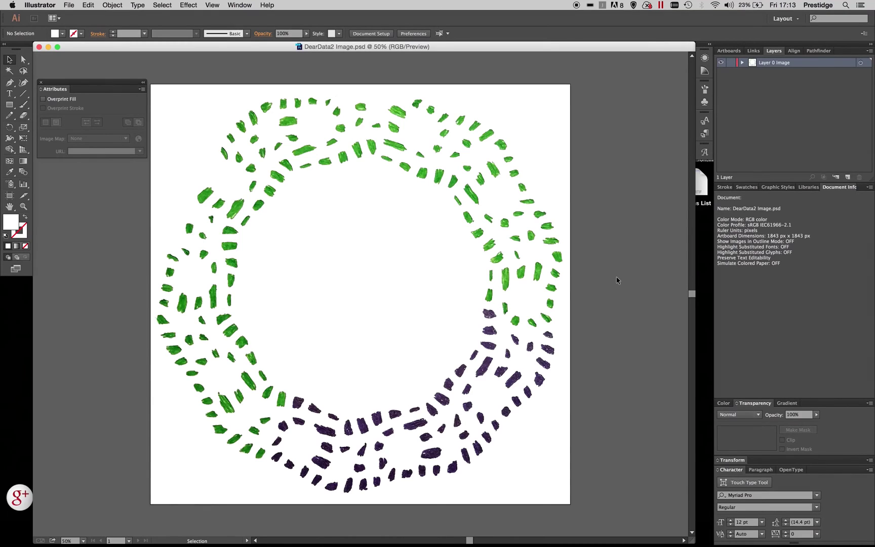
Trace the embedded ring image with the Silhouettes preset, expand it into paths, and unfold its layer and group to list them
{"action": "left_click", "coordinate": [372, 152]}
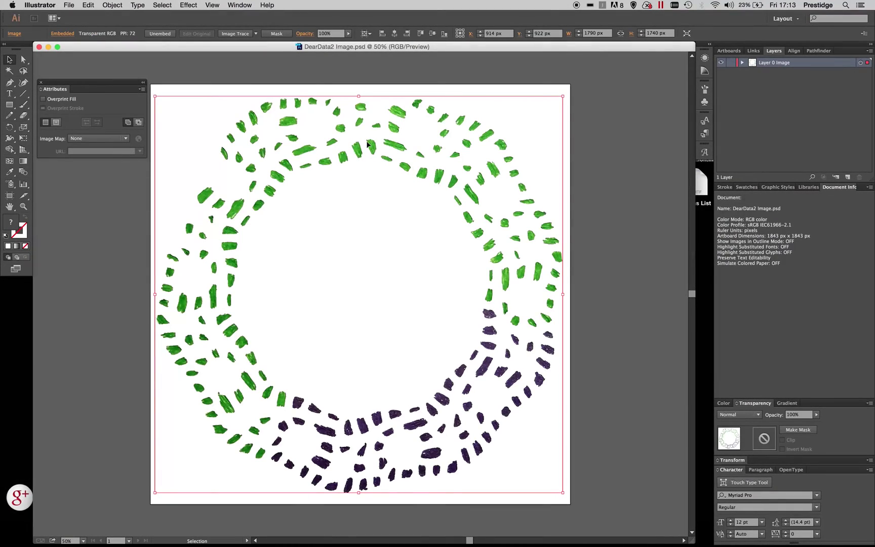
{"action": "left_click", "coordinate": [256, 34]}
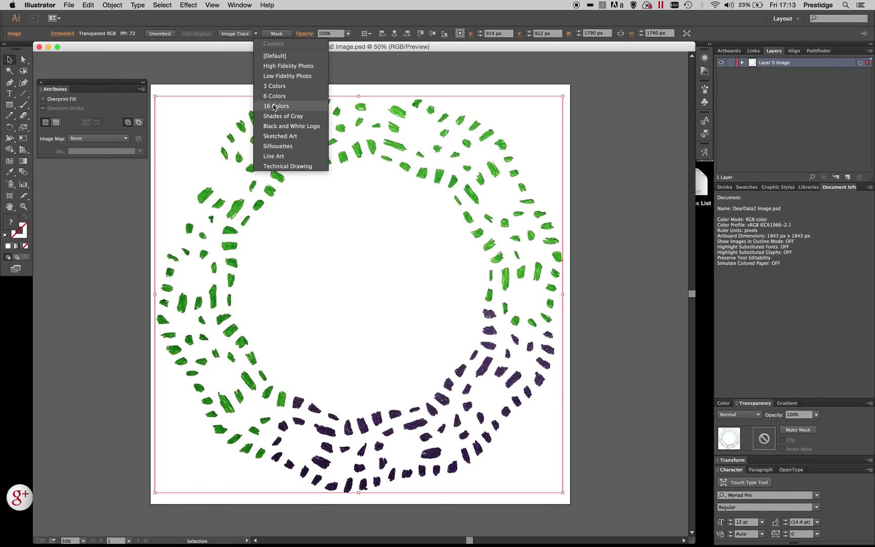
{"action": "left_click", "coordinate": [282, 148]}
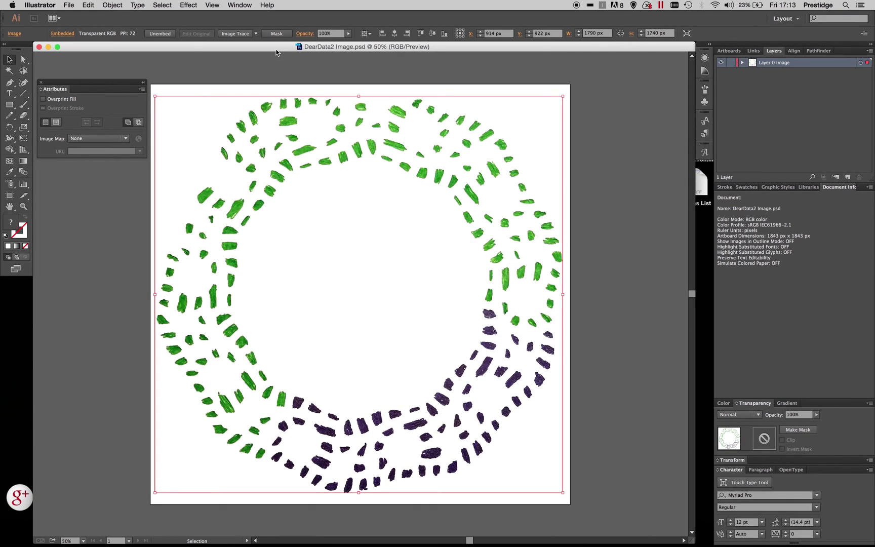
{"action": "left_click", "coordinate": [237, 34]}
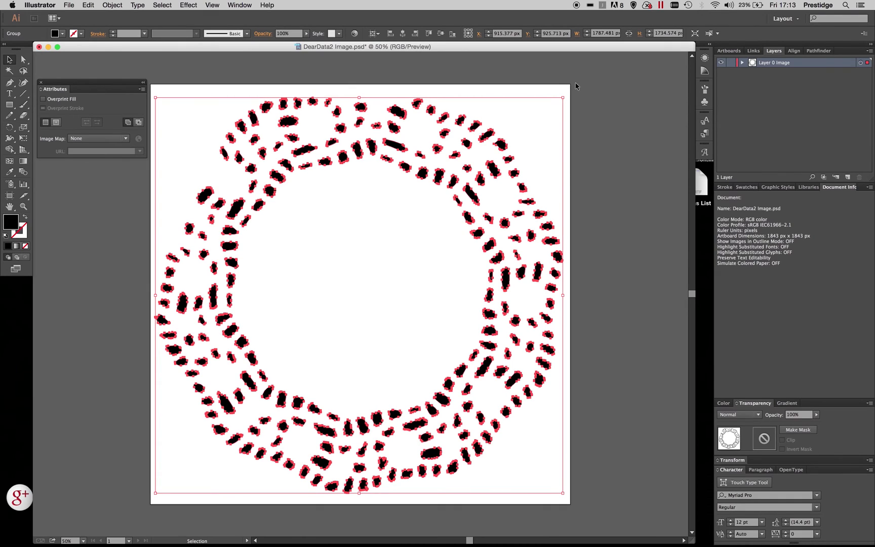
{"action": "left_click", "coordinate": [743, 63]}
{"action": "left_click", "coordinate": [751, 72]}
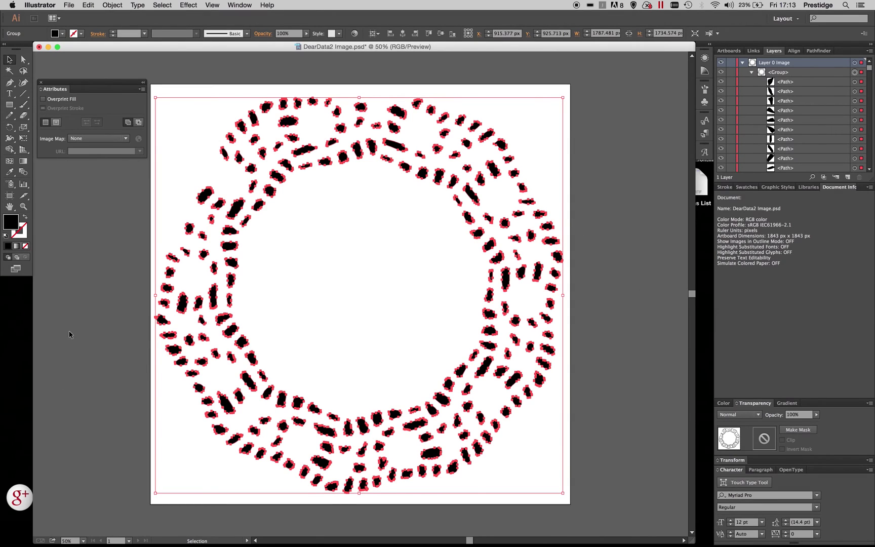
Lasso the marks that were purple in the original image and give them a Polygon image map with the URL "Purple"
{"action": "left_click", "coordinate": [23, 70]}
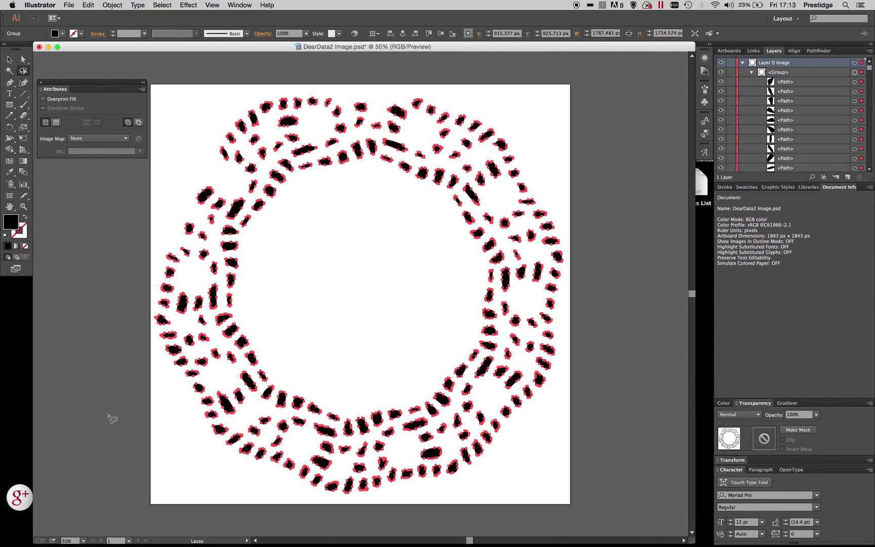
{"action": "mouse_move", "coordinate": [268, 468]}
{"action": "left_mouse_down"}
{"action": "mouse_move", "coordinate": [274, 430]}
{"action": "mouse_move", "coordinate": [310, 381]}
{"action": "mouse_move", "coordinate": [470, 312]}
{"action": "mouse_move", "coordinate": [563, 349]}
{"action": "mouse_move", "coordinate": [408, 507]}
{"action": "mouse_move", "coordinate": [269, 468]}
{"action": "left_mouse_up"}
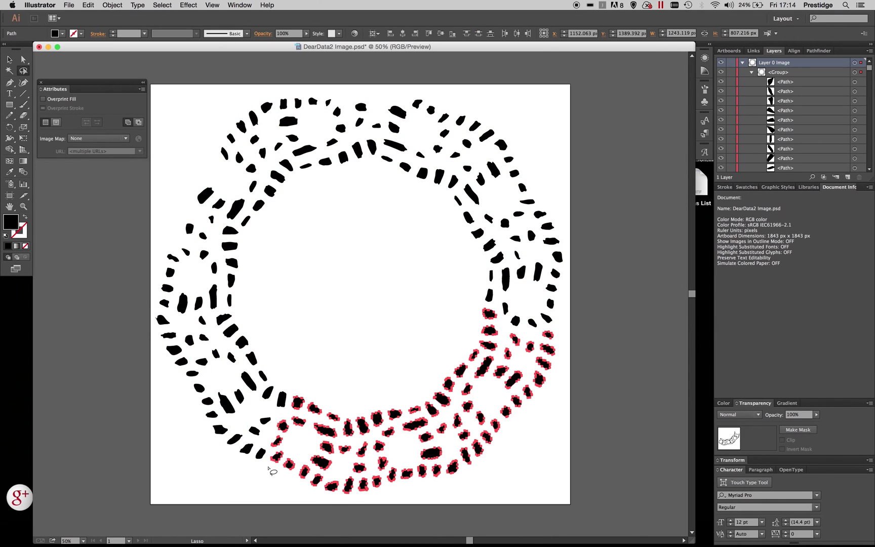
{"action": "left_click", "coordinate": [86, 138]}
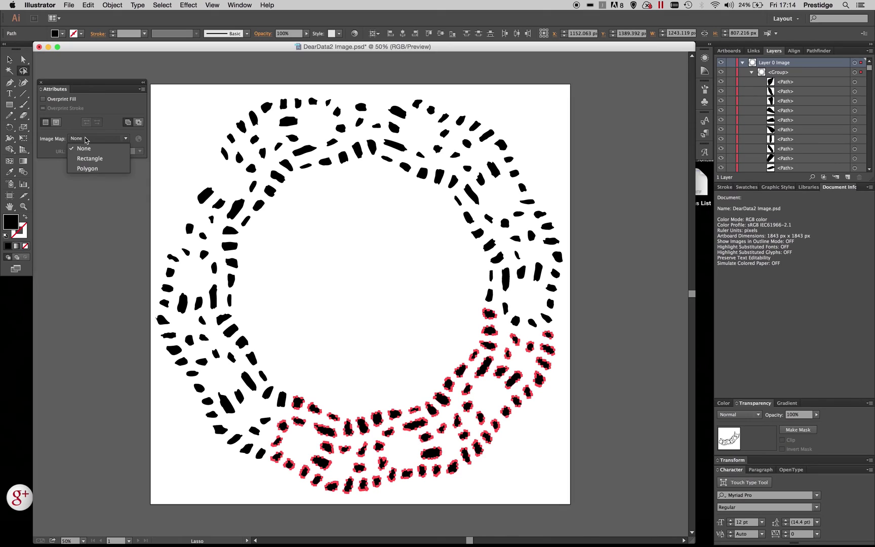
{"action": "left_click", "coordinate": [87, 172]}
{"action": "left_click", "coordinate": [82, 151]}
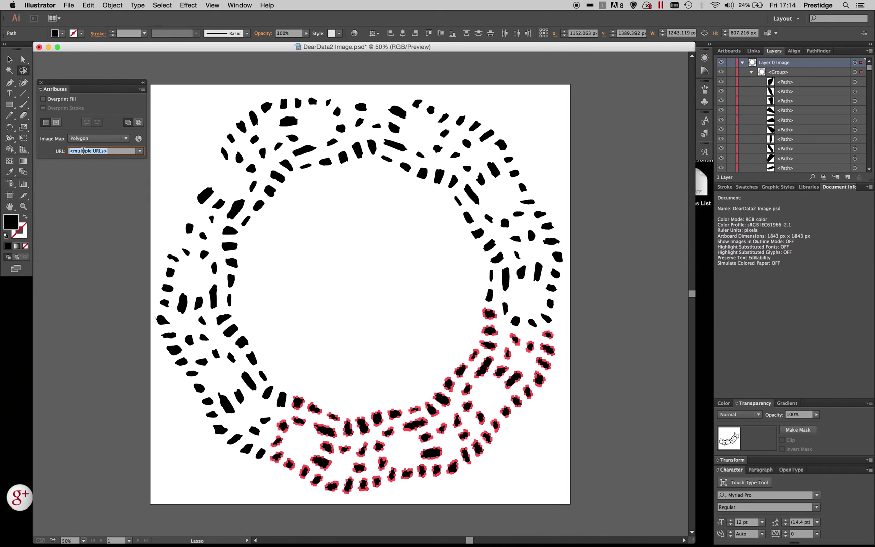
{"action": "type", "text": "Purple"}
{"action": "key", "text": "Return"}
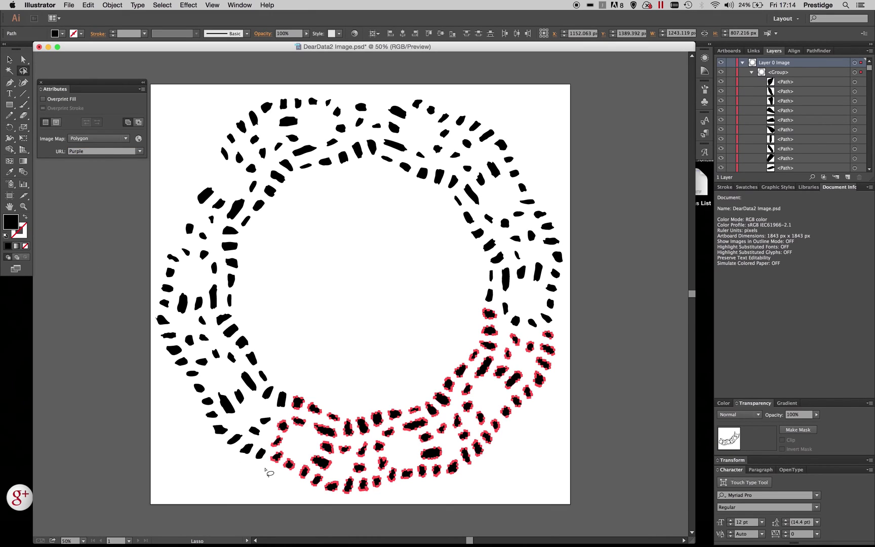
Lasso all the originally green marks and give them a Polygon image map with the URL "Green"
{"action": "mouse_move", "coordinate": [265, 470]}
{"action": "left_mouse_down"}
{"action": "mouse_move", "coordinate": [287, 413]}
{"action": "mouse_move", "coordinate": [415, 331]}
{"action": "mouse_move", "coordinate": [470, 308]}
{"action": "mouse_move", "coordinate": [503, 310]}
{"action": "mouse_move", "coordinate": [523, 330]}
{"action": "mouse_move", "coordinate": [549, 329]}
{"action": "mouse_move", "coordinate": [567, 307]}
{"action": "mouse_move", "coordinate": [567, 247]}
{"action": "mouse_move", "coordinate": [516, 131]}
{"action": "mouse_move", "coordinate": [418, 94]}
{"action": "mouse_move", "coordinate": [318, 94]}
{"action": "mouse_move", "coordinate": [179, 190]}
{"action": "mouse_move", "coordinate": [154, 309]}
{"action": "mouse_move", "coordinate": [213, 447]}
{"action": "mouse_move", "coordinate": [269, 470]}
{"action": "left_mouse_up"}
{"action": "left_click", "coordinate": [84, 139]}
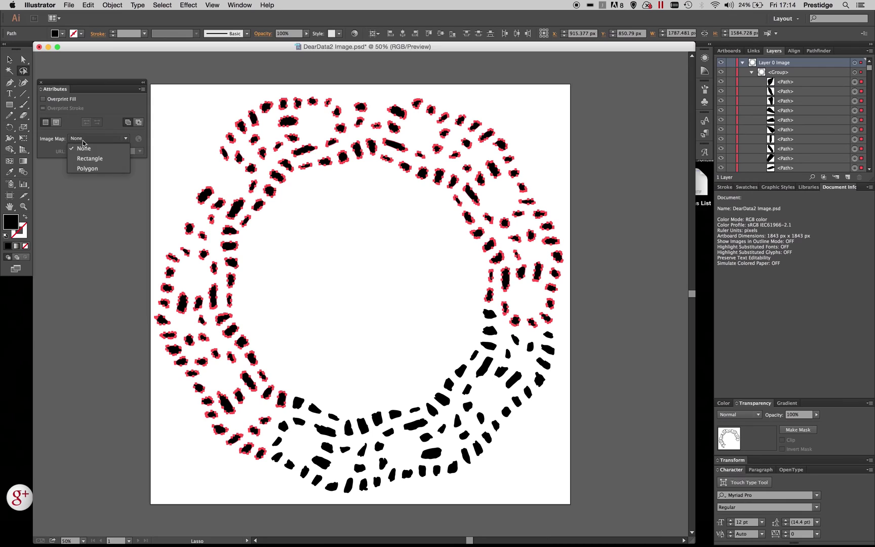
{"action": "left_click", "coordinate": [87, 168]}
{"action": "left_click", "coordinate": [82, 151]}
{"action": "type", "text": "Green"}
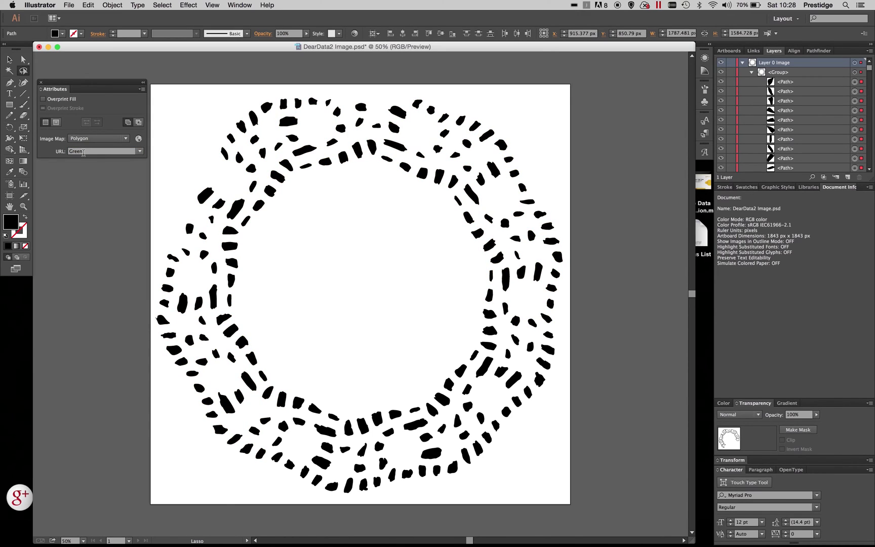
Open the artwork in Save for Web and preview the GIF export with its HTML in the browser
{"action": "left_click", "coordinate": [69, 5]}
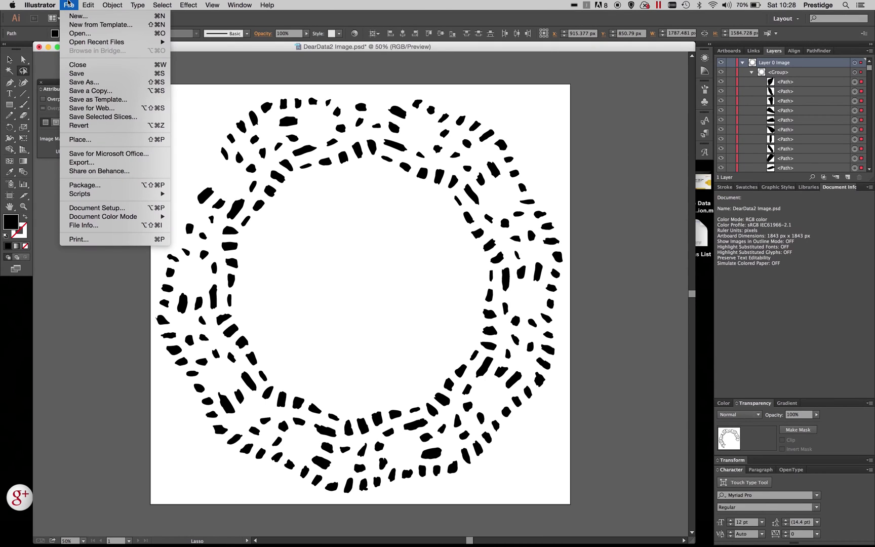
{"action": "left_click", "coordinate": [81, 108]}
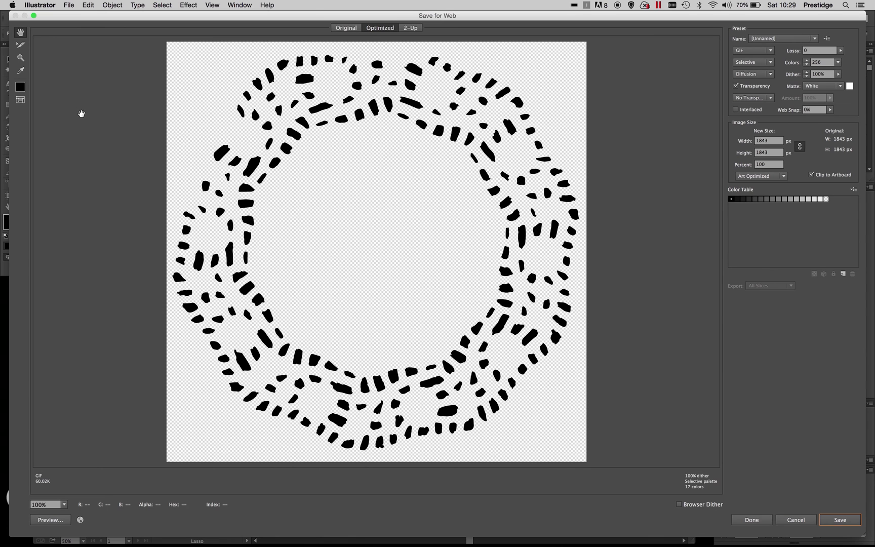
{"action": "left_click", "coordinate": [51, 520]}
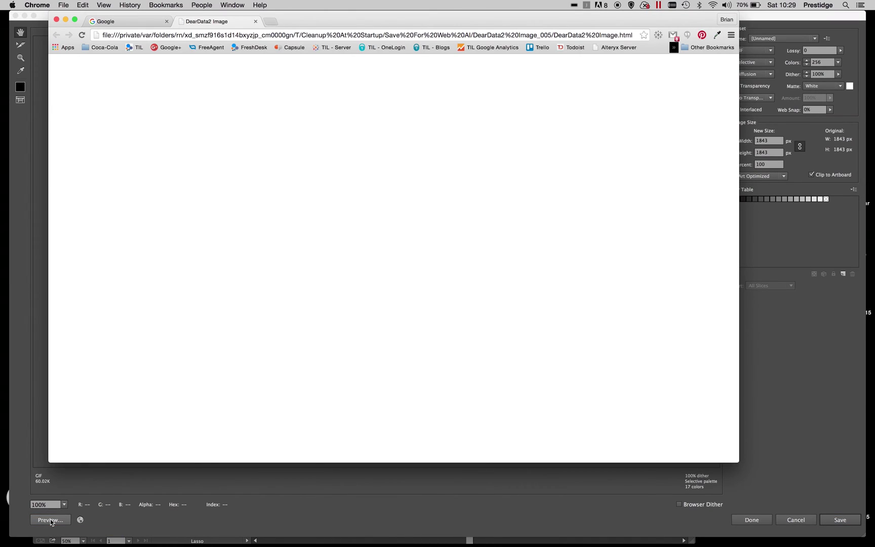
Copy all the area shape lines of the HTML image map, from the first polygon down to just before the closing map tag
{"action": "scroll", "coordinate": [107, 412], "scroll_direction": "down", "scroll_amount": 15}
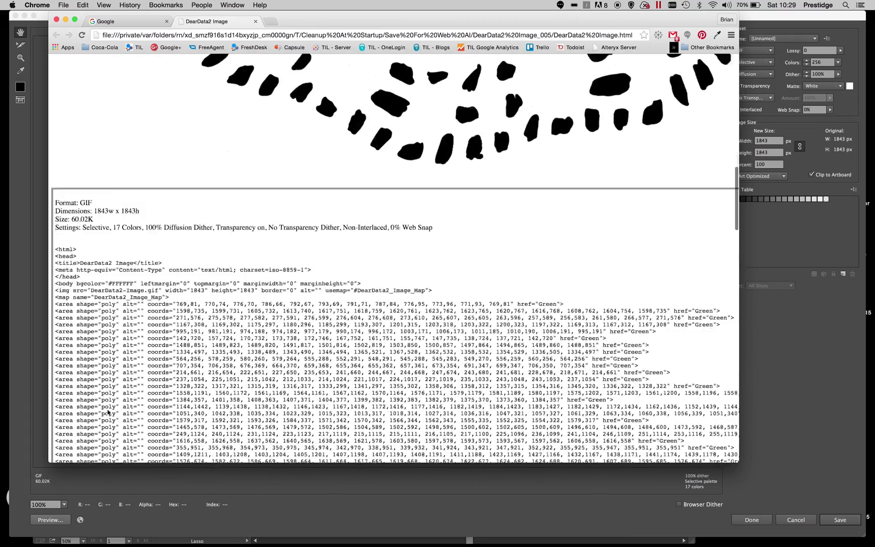
{"action": "scroll", "coordinate": [107, 413], "scroll_direction": "down", "scroll_amount": 3}
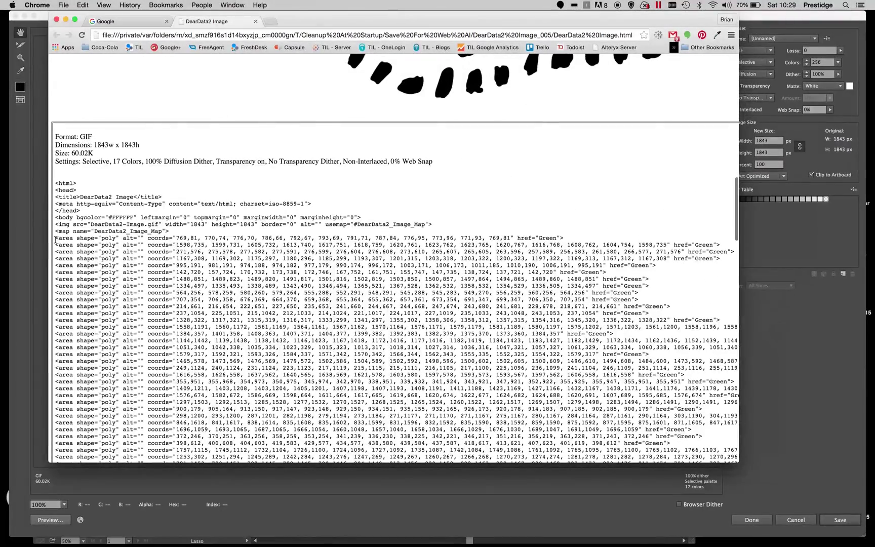
{"action": "left_click_drag", "start_coordinate": [55, 238], "coordinate": [103, 470]}
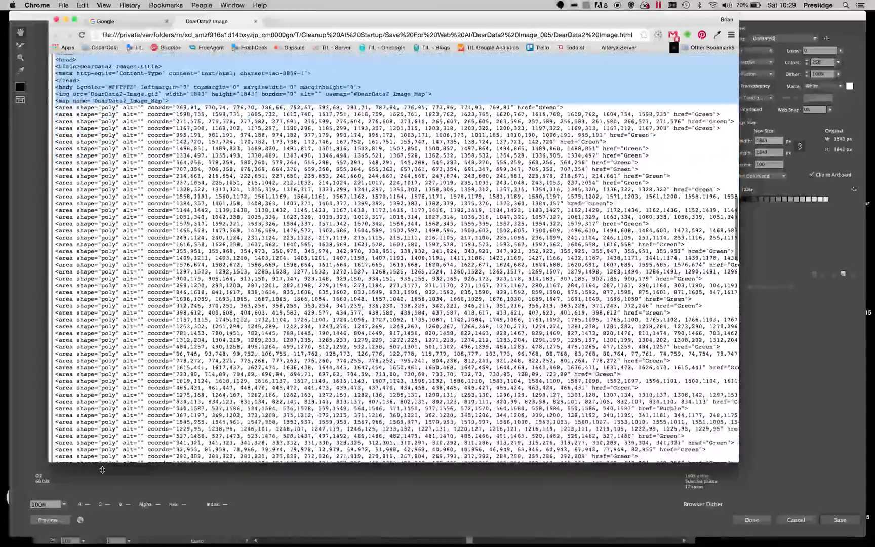
{"action": "scroll", "coordinate": [102, 470], "scroll_direction": "down", "scroll_amount": 5}
{"action": "left_click_drag", "start_coordinate": [102, 469], "coordinate": [57, 426]}
{"action": "scroll", "coordinate": [122, 435], "scroll_direction": "down", "scroll_amount": 8}
{"action": "scroll", "coordinate": [123, 435], "scroll_direction": "down", "scroll_amount": 15}
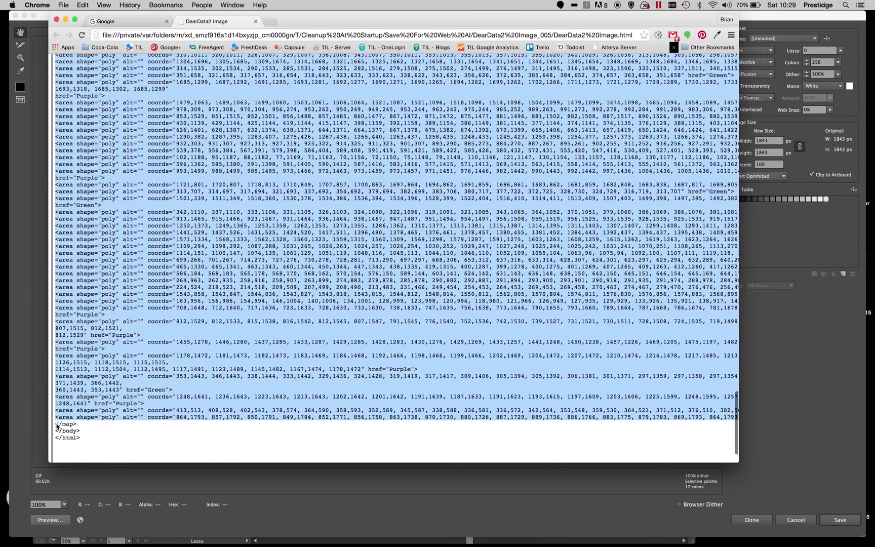
Switch to Alteryx Designer, paste the copied area lines into the empty Text Input tool, and widen the data column
{"action": "key", "text": "ctrl+Right"}
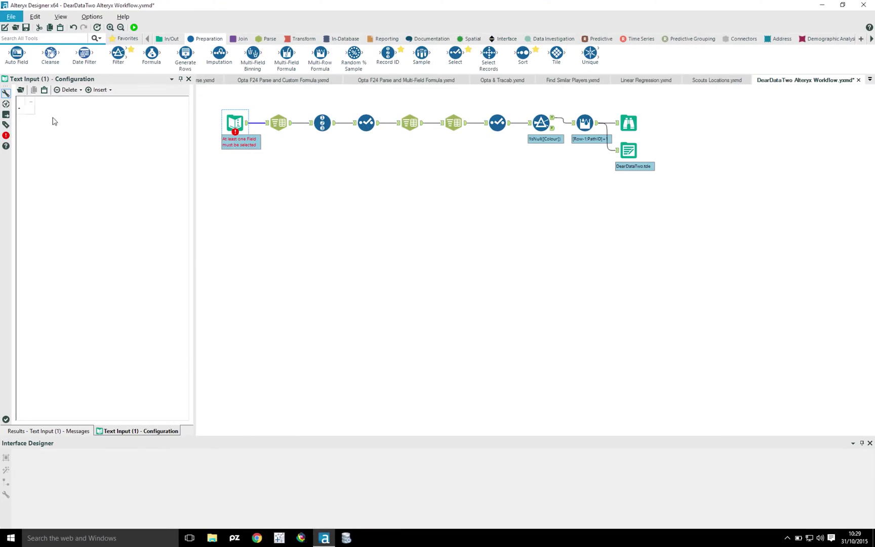
{"action": "left_click", "coordinate": [28, 108]}
{"action": "left_click", "coordinate": [44, 91]}
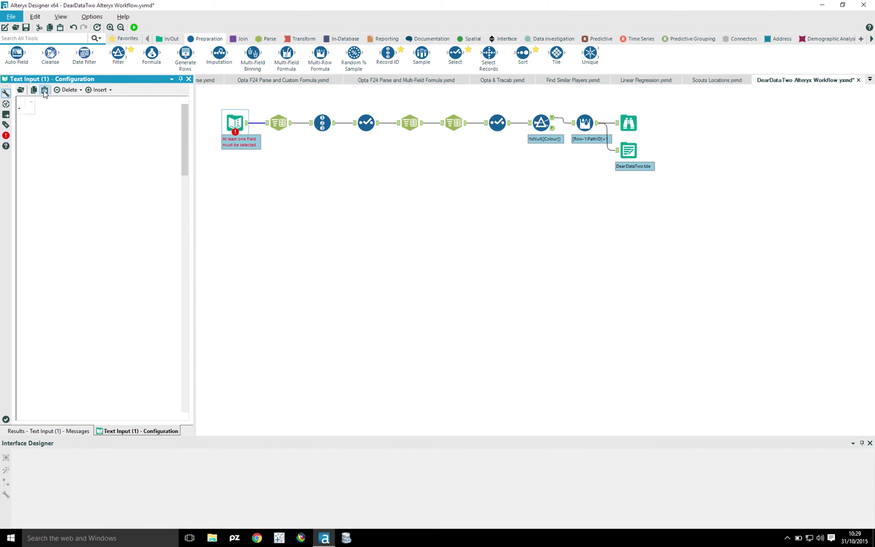
{"action": "left_click_drag", "start_coordinate": [45, 100], "coordinate": [153, 97]}
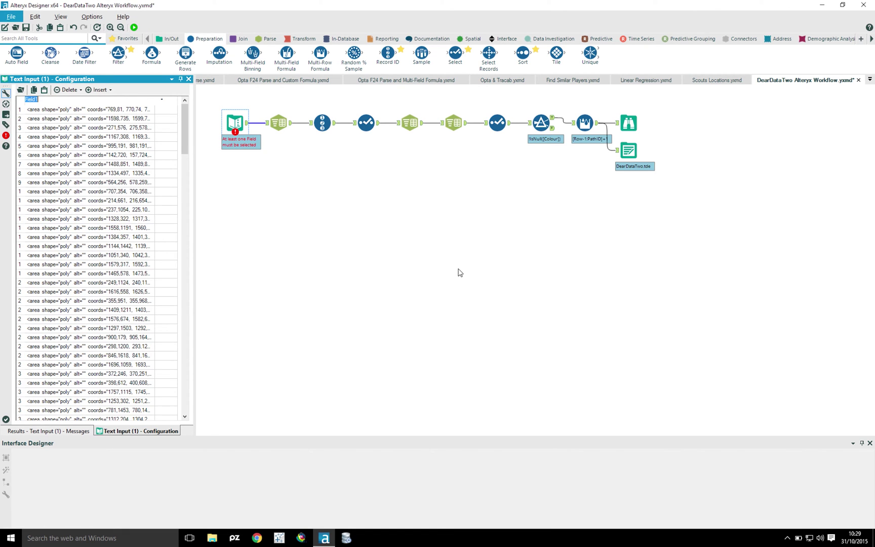
Run the DearDataTwo workflow and open its DearDataTwo.tde output in Tableau
{"action": "key", "text": "ctrl+r"}
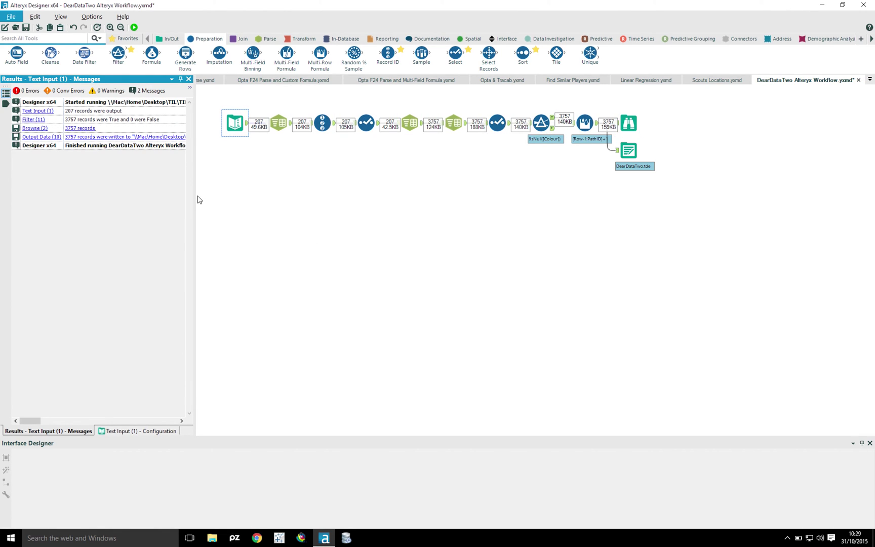
{"action": "left_click", "coordinate": [115, 138]}
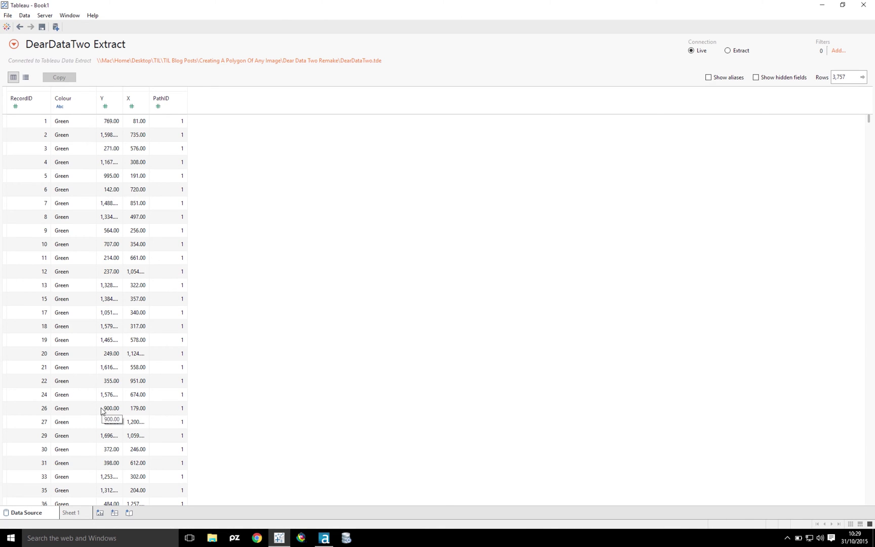
Go to Sheet 1 and convert the PathID and RecordID measures to dimensions
{"action": "left_click", "coordinate": [71, 512]}
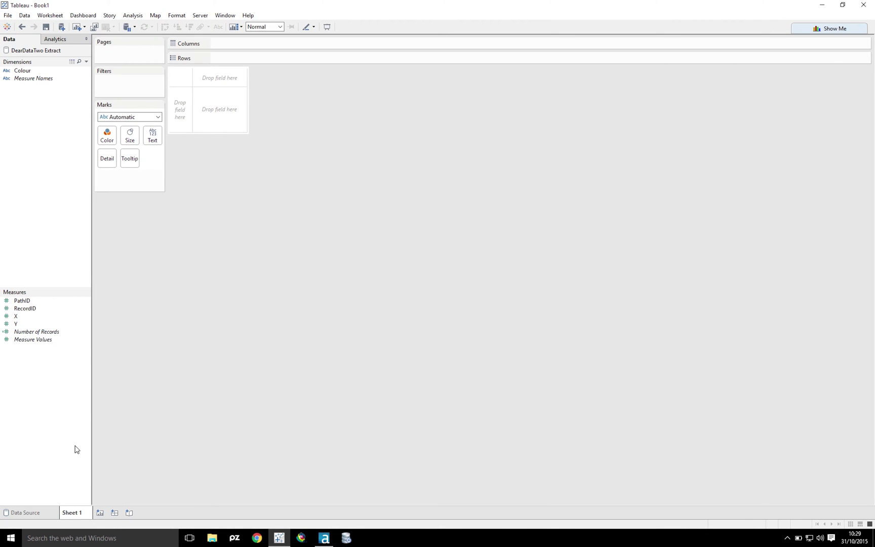
{"action": "left_click", "coordinate": [28, 308], "text": "shift"}
{"action": "left_click_drag", "start_coordinate": [26, 307], "coordinate": [34, 195]}
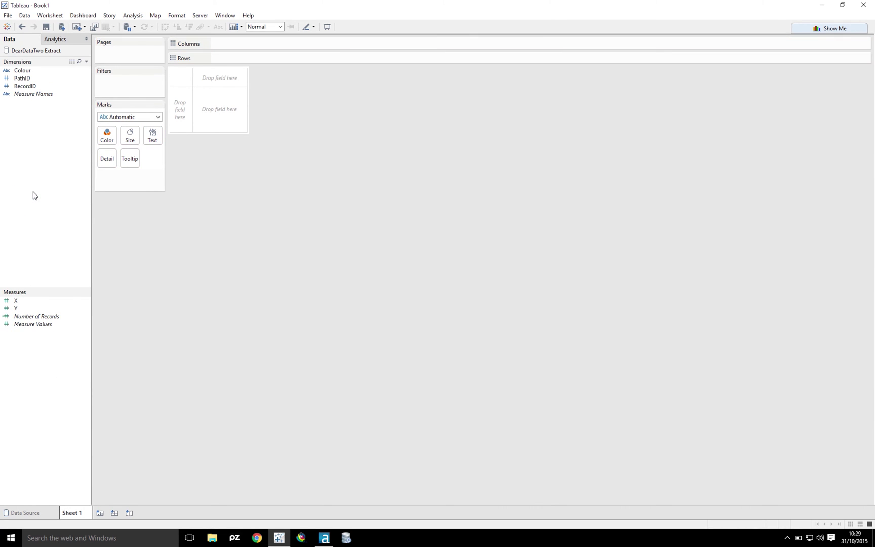
Plot X on rows against Y on columns and set the mark type to Polygon
{"action": "double_click", "coordinate": [20, 301]}
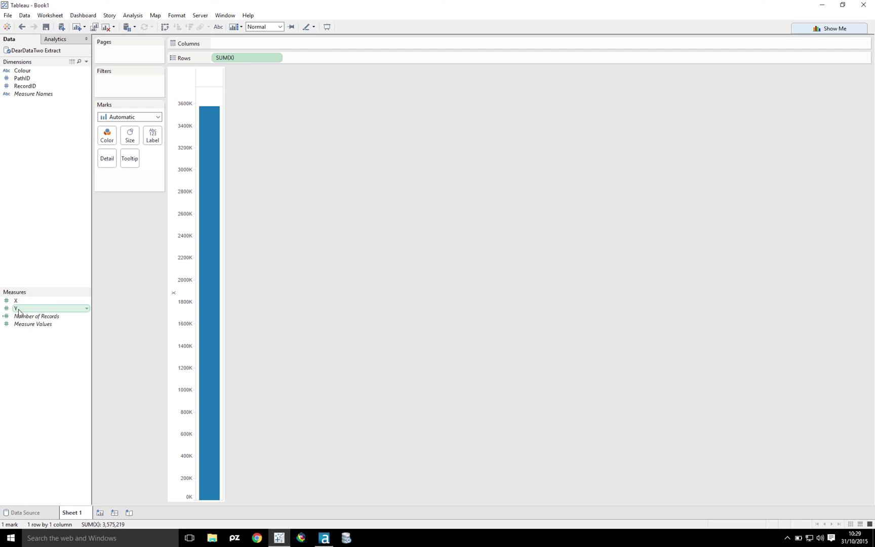
{"action": "double_click", "coordinate": [19, 310]}
{"action": "left_click", "coordinate": [129, 118]}
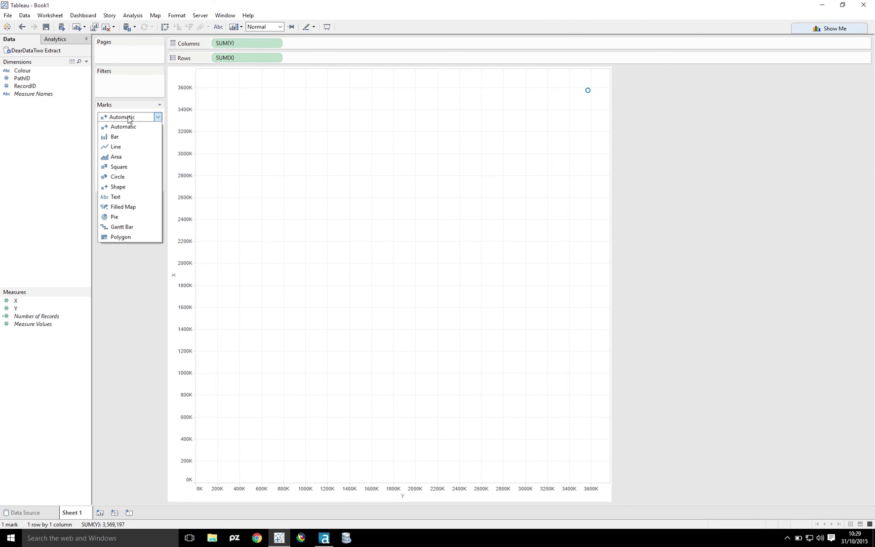
{"action": "left_click", "coordinate": [120, 237]}
Assign RecordID to Detail, PathID to Path and Colour to Color for the polygon marks
{"action": "left_click_drag", "start_coordinate": [25, 86], "coordinate": [104, 161]}
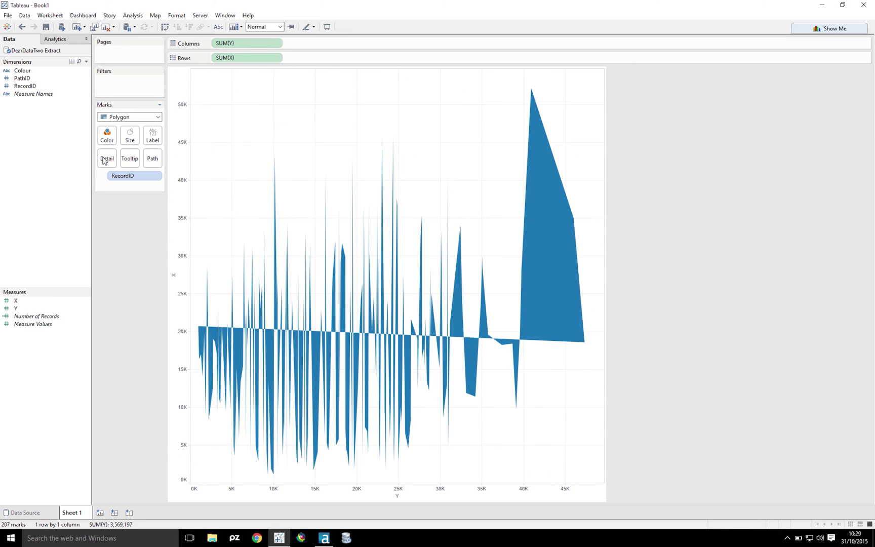
{"action": "left_click_drag", "start_coordinate": [29, 78], "coordinate": [154, 165]}
{"action": "left_click_drag", "start_coordinate": [22, 70], "coordinate": [107, 135]}
Reverse the scale of the vertical X axis
{"action": "right_click", "coordinate": [192, 147]}
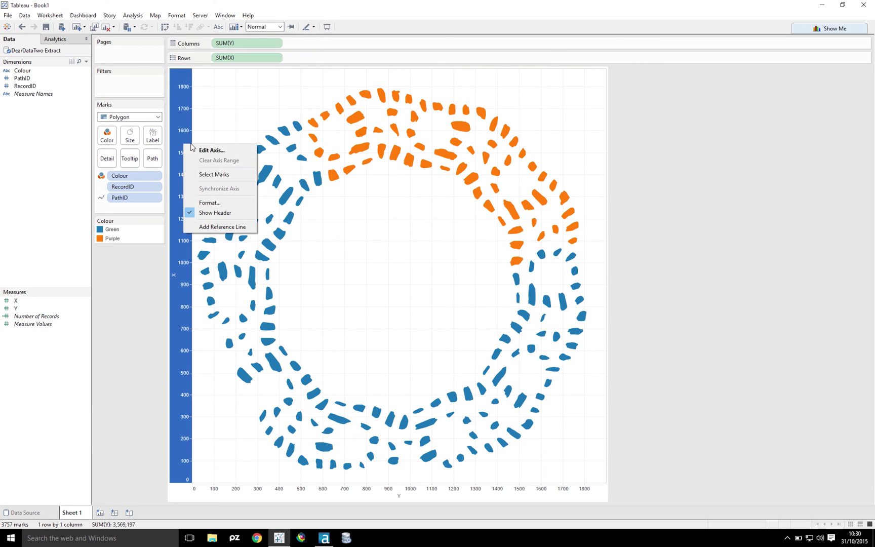
{"action": "left_click", "coordinate": [203, 151]}
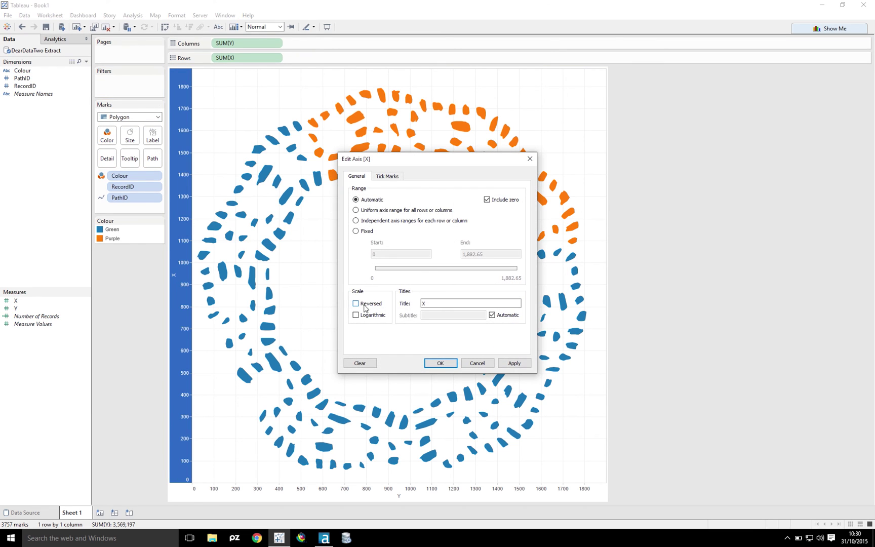
{"action": "key", "text": "Return"}
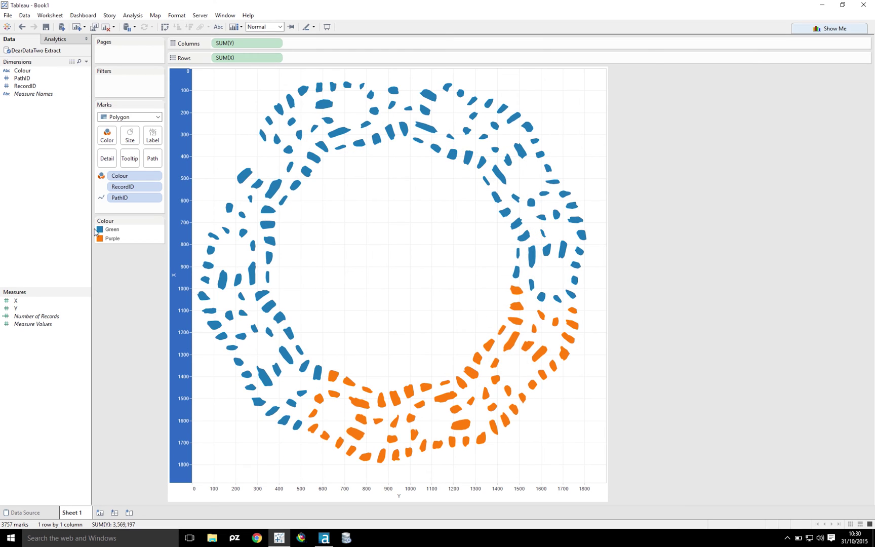
Recolour the Colour legend so that Green is shown in green and Purple in purple
{"action": "double_click", "coordinate": [103, 230]}
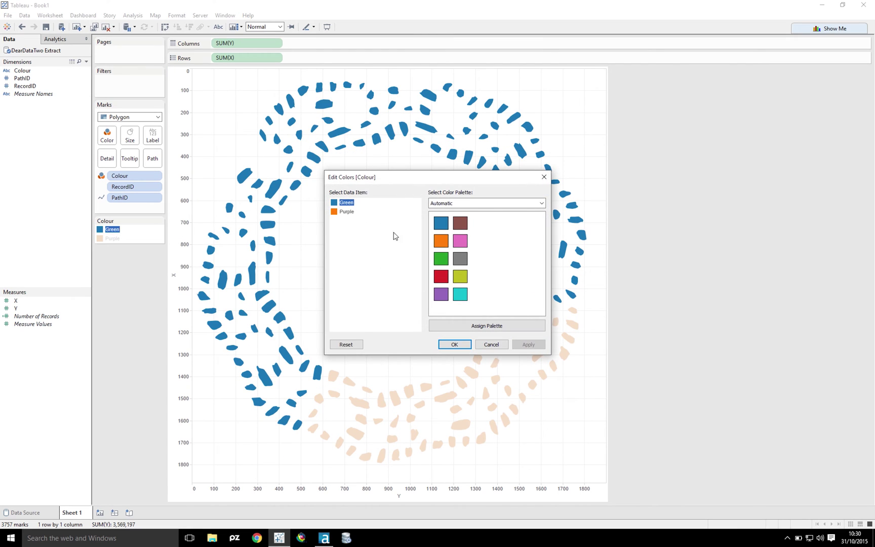
{"action": "left_click", "coordinate": [441, 259]}
{"action": "left_click", "coordinate": [347, 212]}
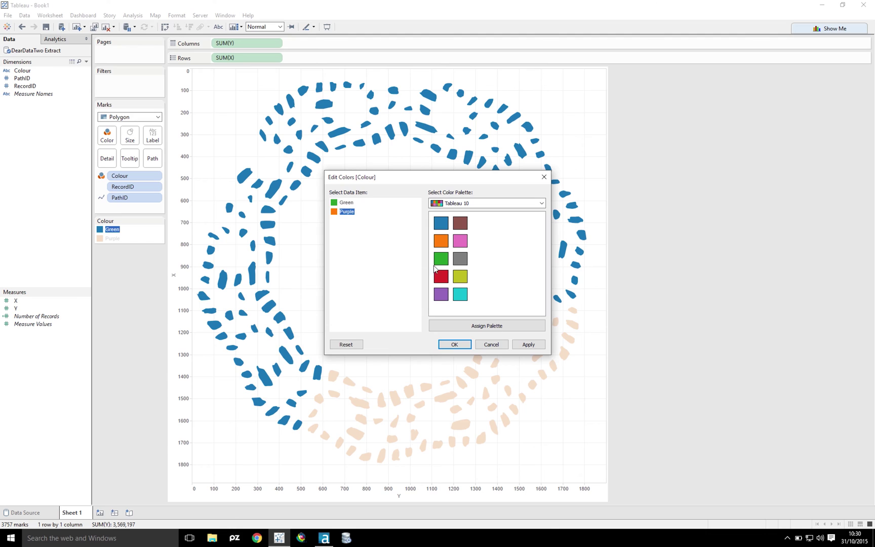
{"action": "left_click", "coordinate": [445, 298]}
{"action": "left_click", "coordinate": [454, 344]}
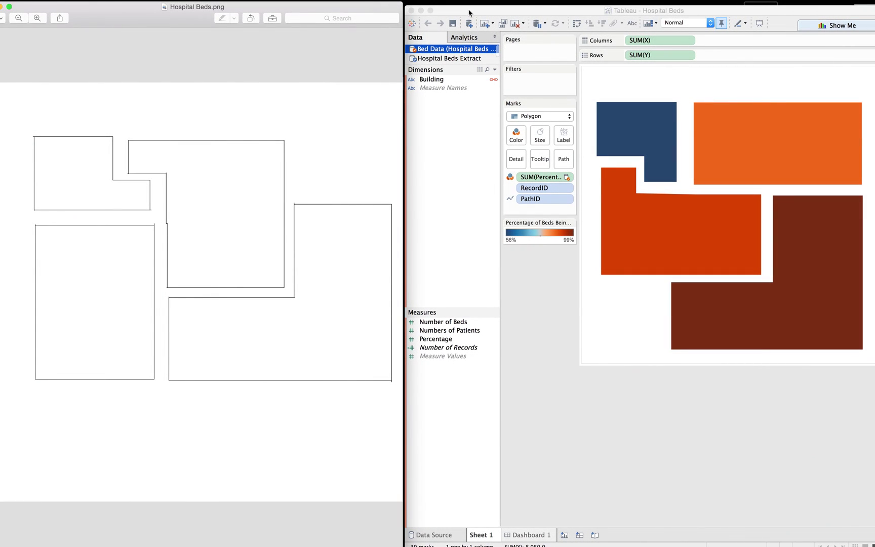
In the Hospital Beds workbook, view the records of the Bed Data source, examine the buildings' percentages, and close the data window
{"action": "left_click", "coordinate": [441, 60]}
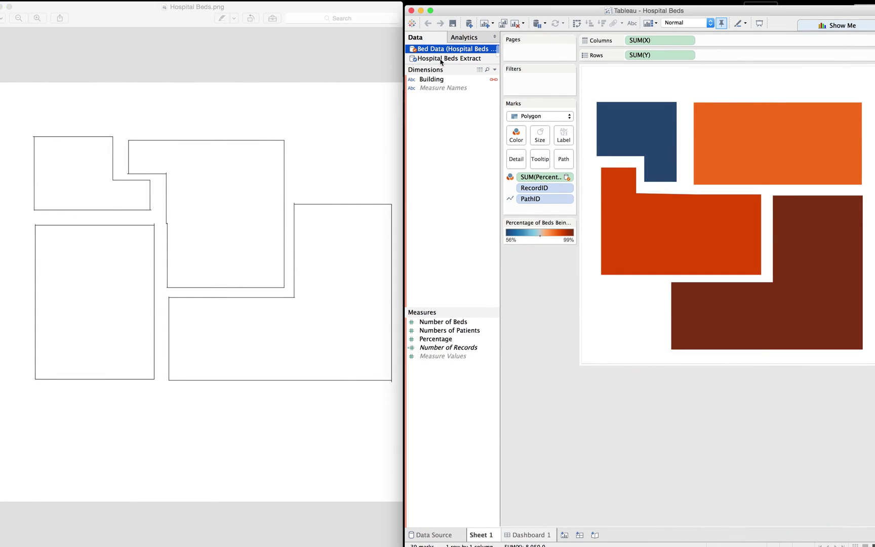
{"action": "right_click", "coordinate": [434, 51]}
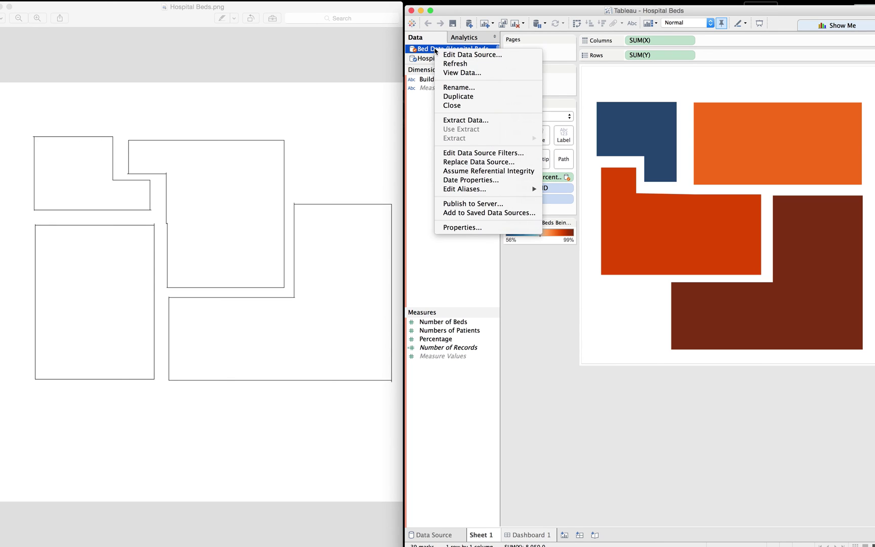
{"action": "left_click", "coordinate": [452, 74]}
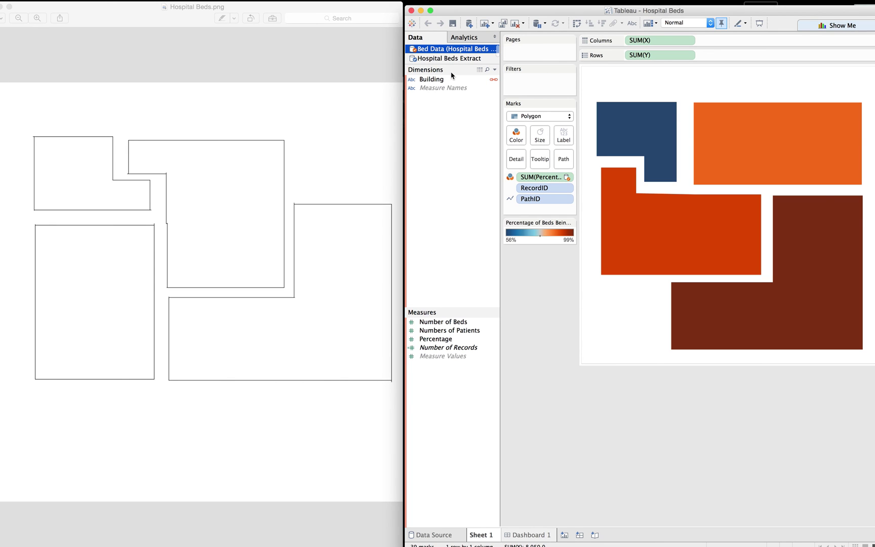
{"action": "left_click_drag", "start_coordinate": [549, 186], "coordinate": [587, 363]}
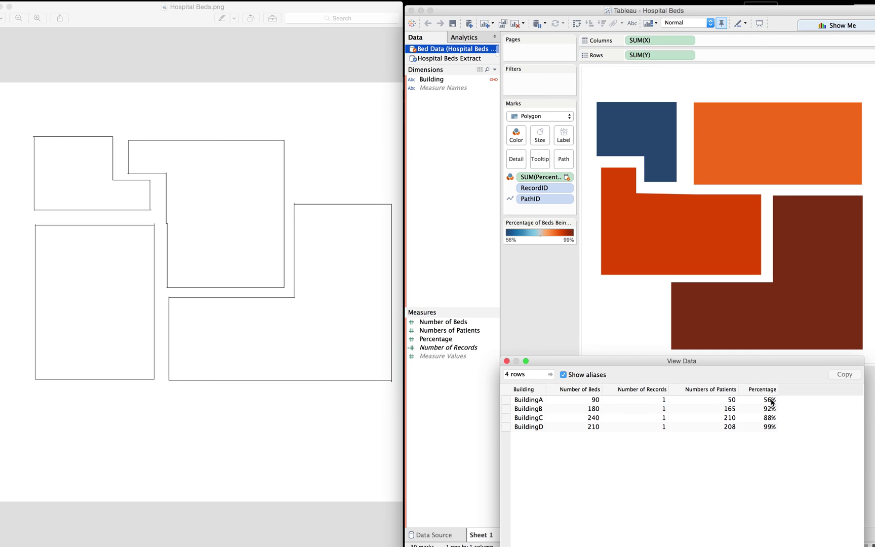
{"action": "left_click", "coordinate": [507, 361]}
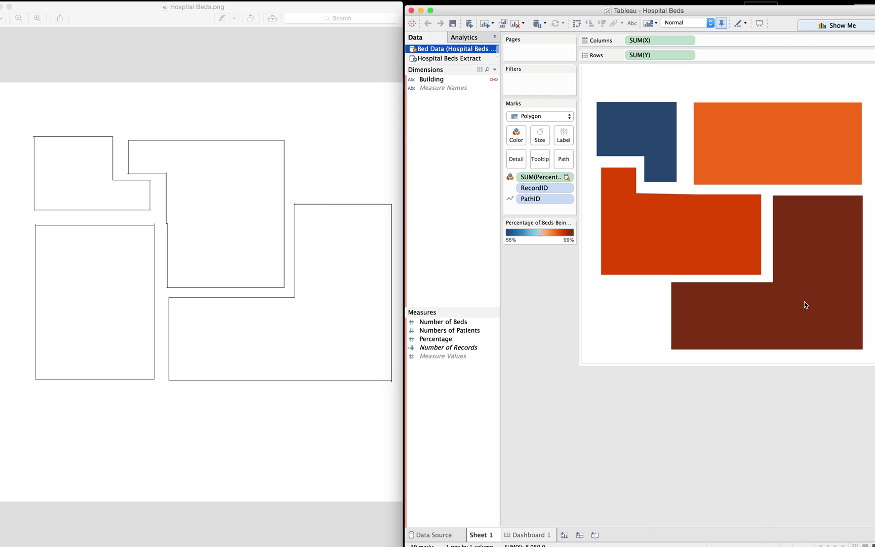